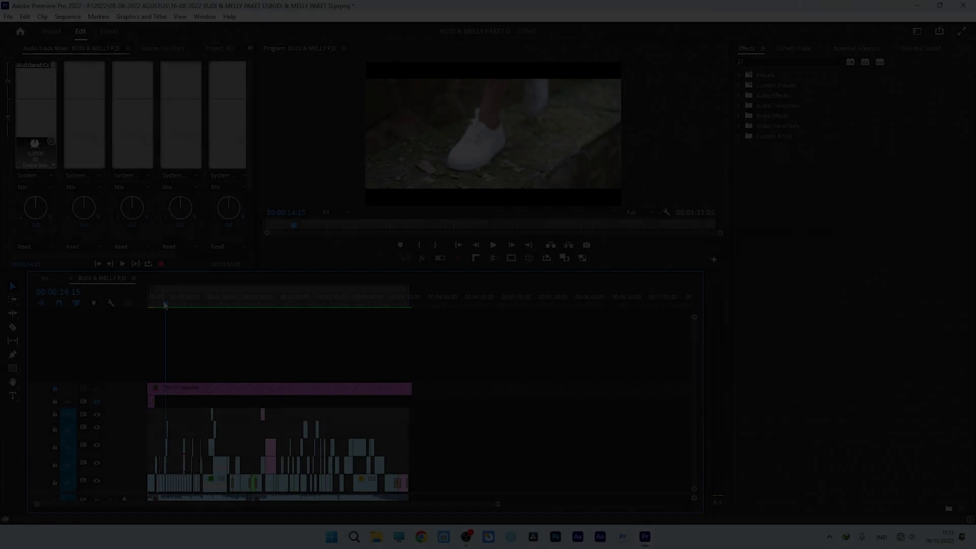
Scrub through the wedding sequence to preview later shots, then bring up the Export workspace.
drag(178, 306, 298, 315)
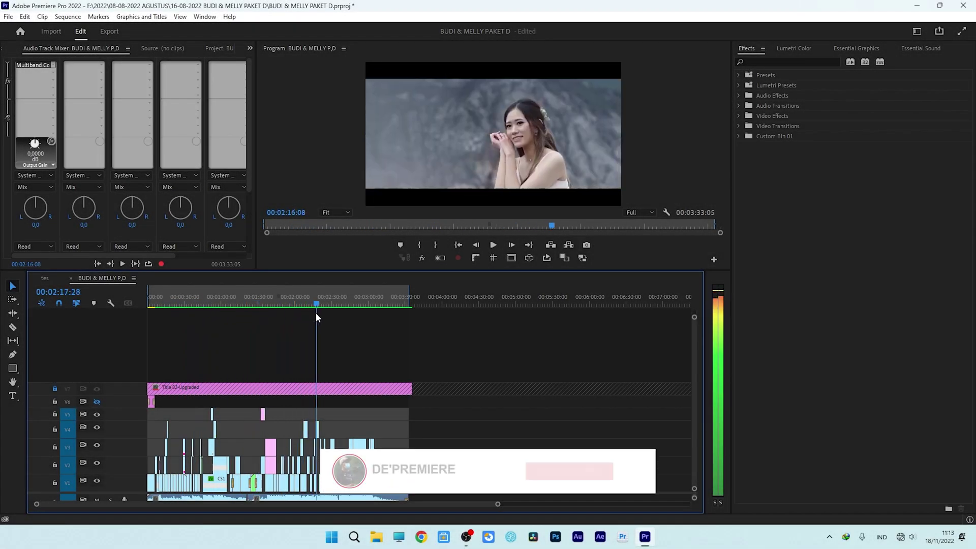
mouse_move(298, 315)
mouse_down()
mouse_move(376, 323)
mouse_move(170, 343)
mouse_up()
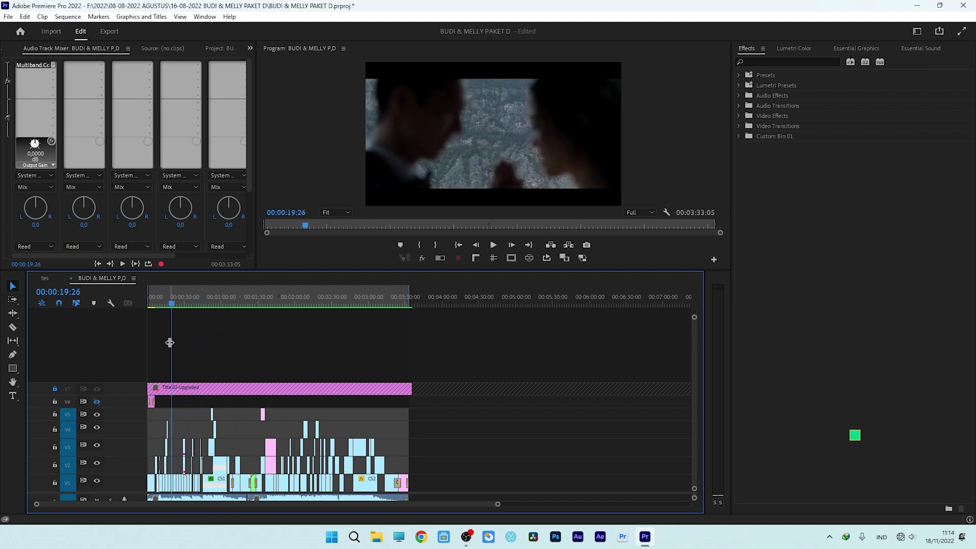
click(109, 32)
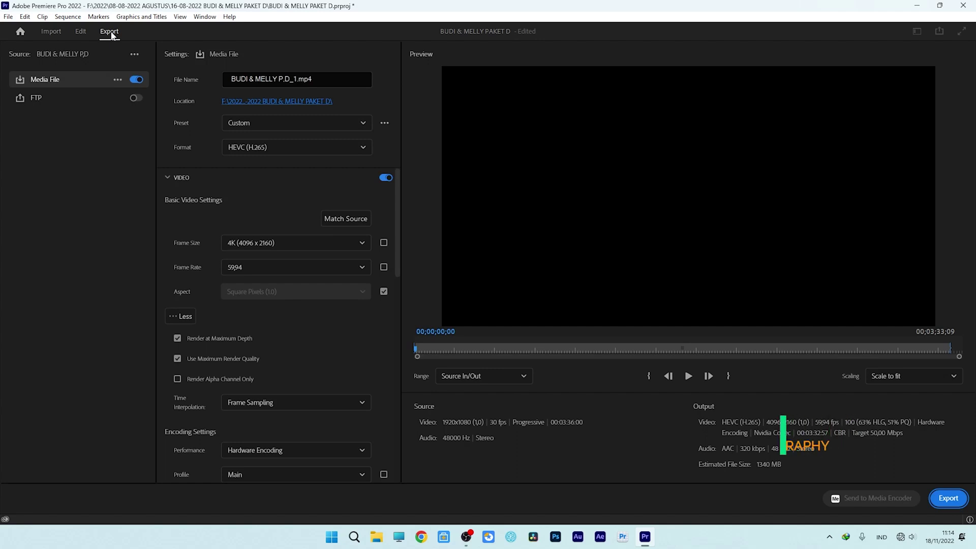
Set the export format to H.264 with the YouTube 2160p 4K Ultra HD preset.
click(361, 147)
click(305, 330)
click(301, 123)
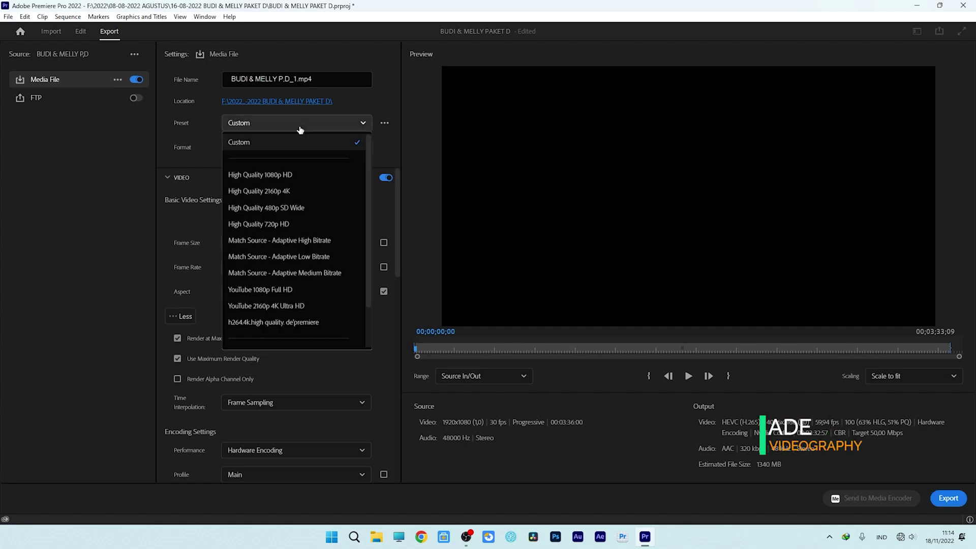
click(297, 303)
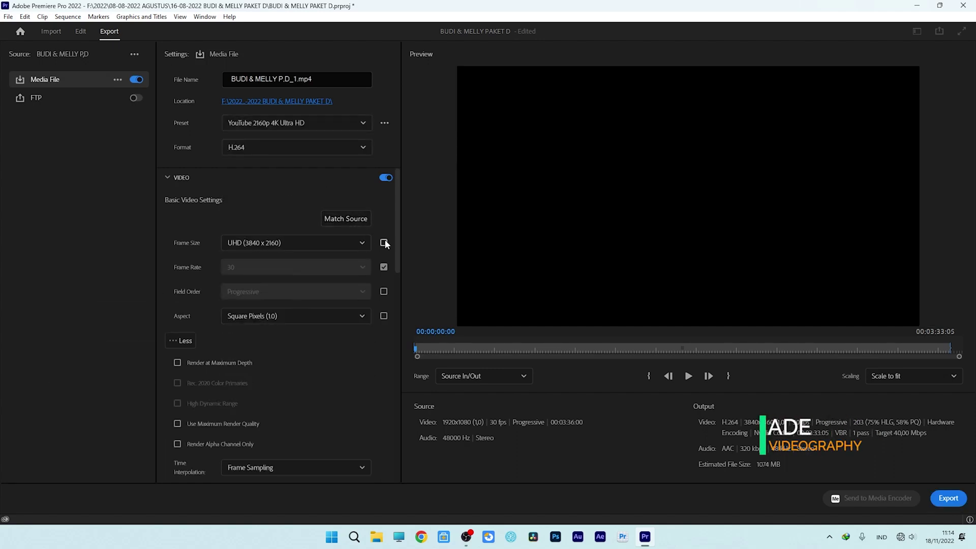
Unlink the frame rate from the source and set it to 23.976 fps, keeping hardware encoding.
click(383, 267)
click(361, 268)
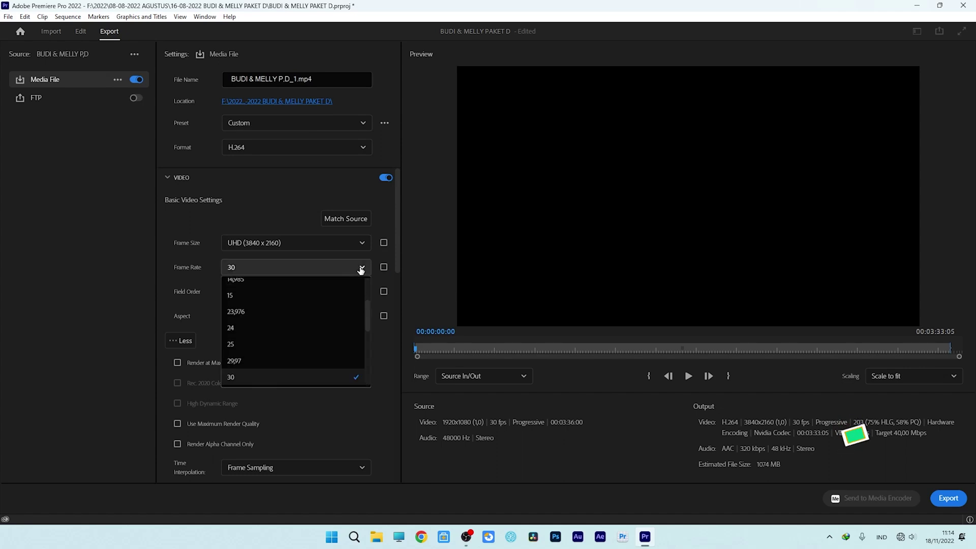
click(284, 311)
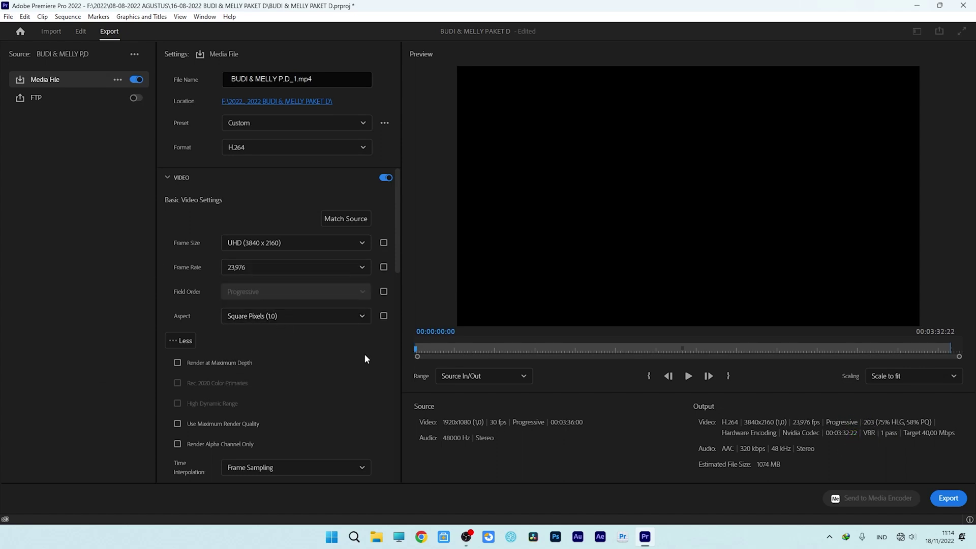
scroll(365, 356, down, 2)
scroll(364, 305, down, 2)
click(364, 325)
click(364, 325)
Switch bitrate encoding to CBR with a 50 Mbps target bitrate.
scroll(381, 316, down, 2)
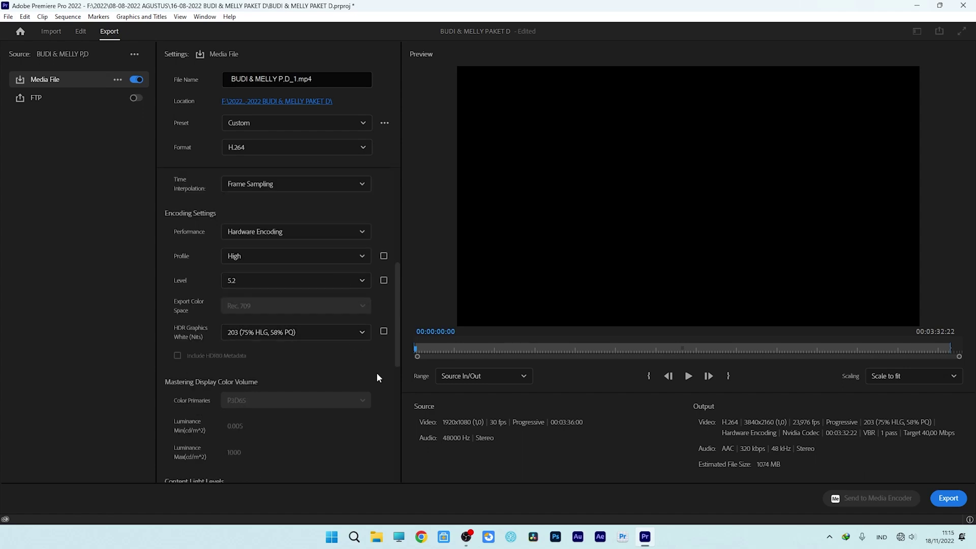
scroll(356, 345, down, 6)
click(290, 290)
click(305, 308)
click(373, 315)
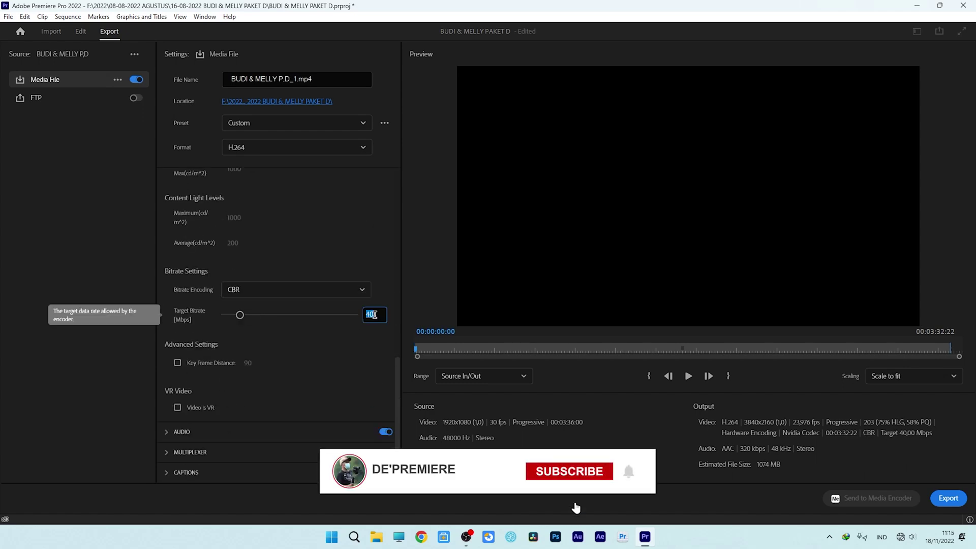
text(50)
key(Return)
Review the audio and video sections, then start exporting the wedding sequence.
scroll(254, 355, down, 2)
click(168, 373)
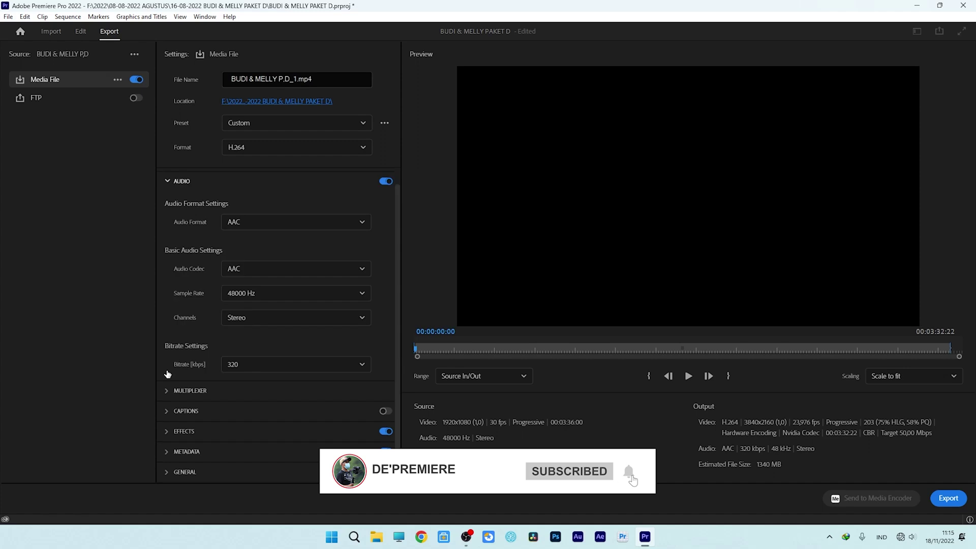
scroll(387, 261, up, 1)
click(167, 183)
click(167, 177)
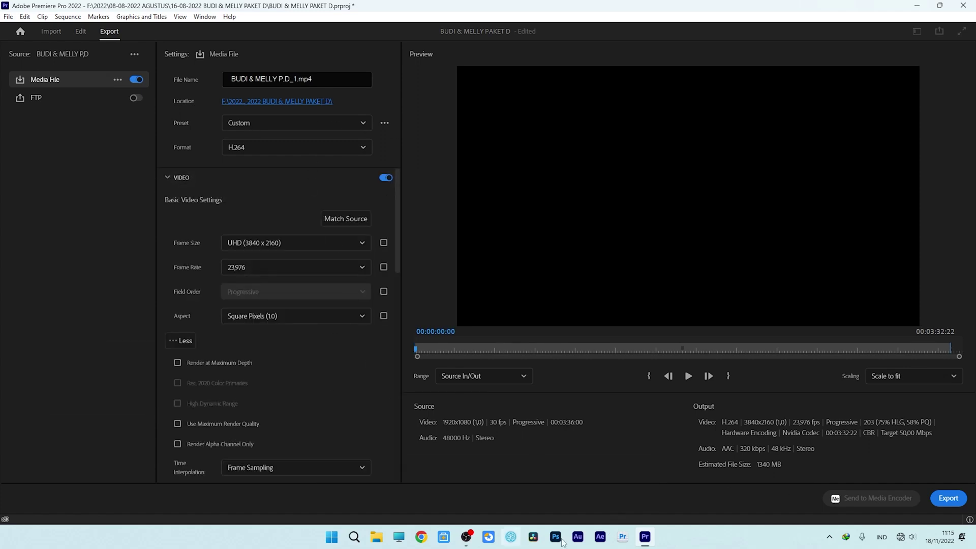
click(948, 498)
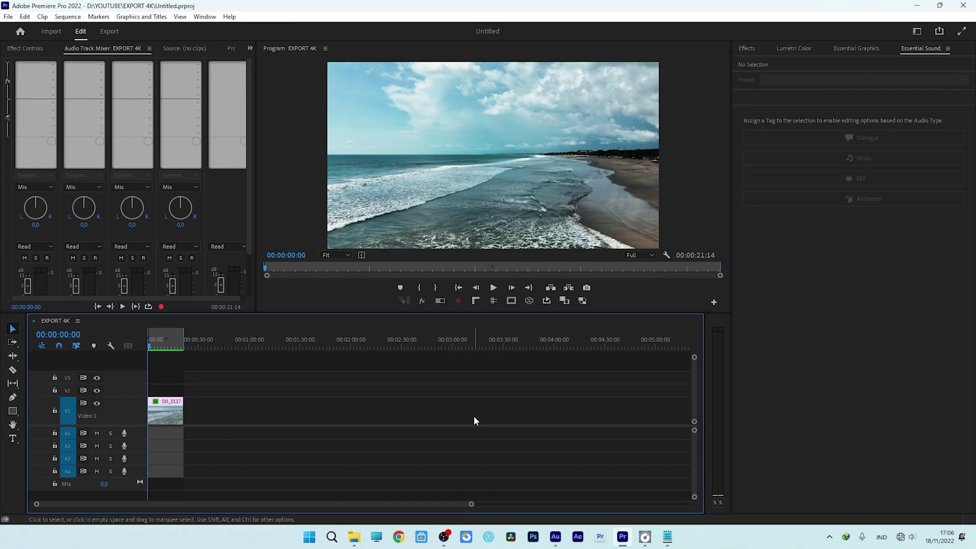
Play and stop the beach drone clip in EXPORT 4K, then bring up its export settings.
key(space)
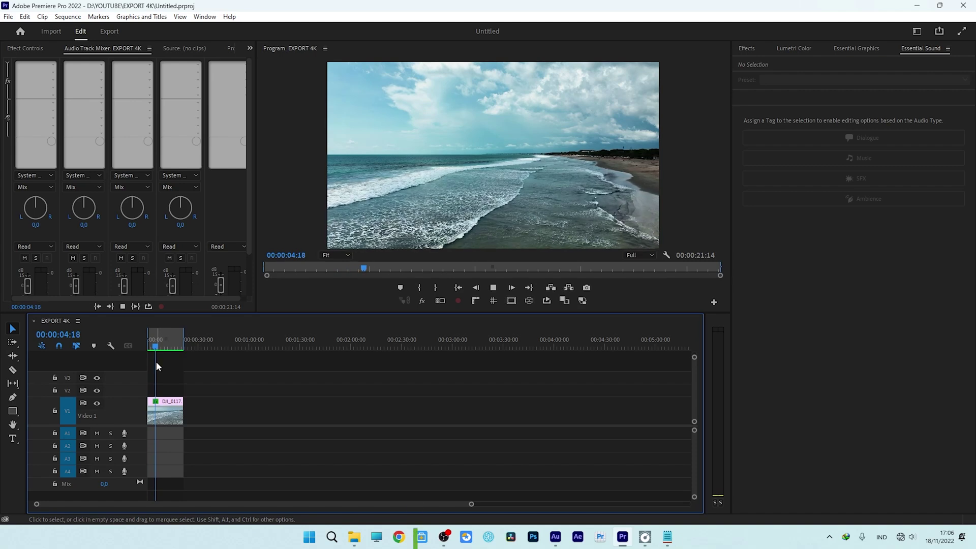
key(space)
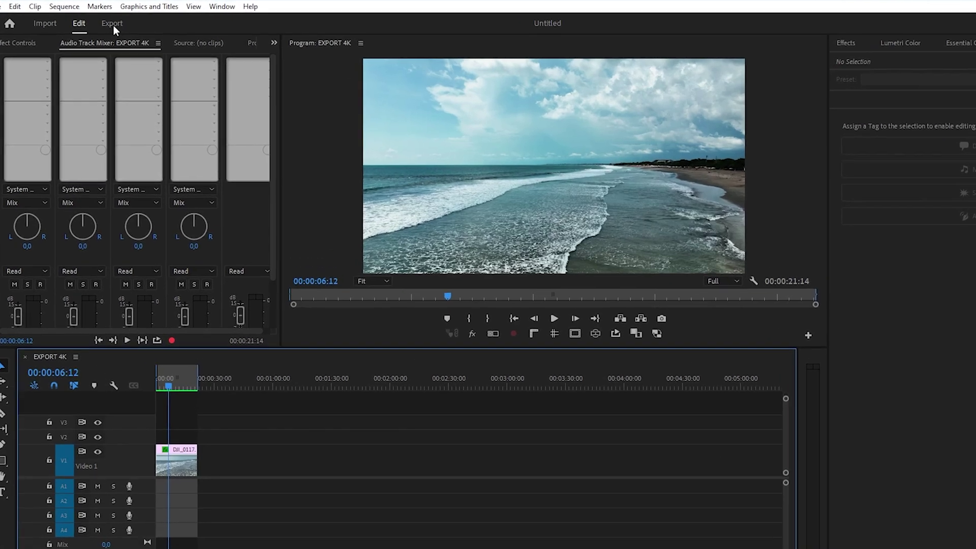
click(114, 25)
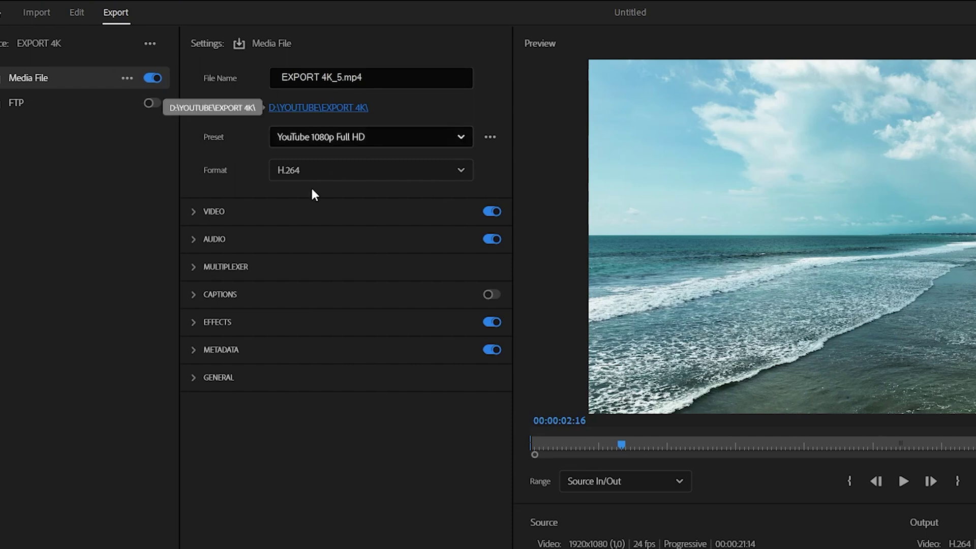
Apply the YouTube 2160p 4K Ultra HD preset, keep UHD 3840x2160 frame size, and unlink frame rate.
click(456, 139)
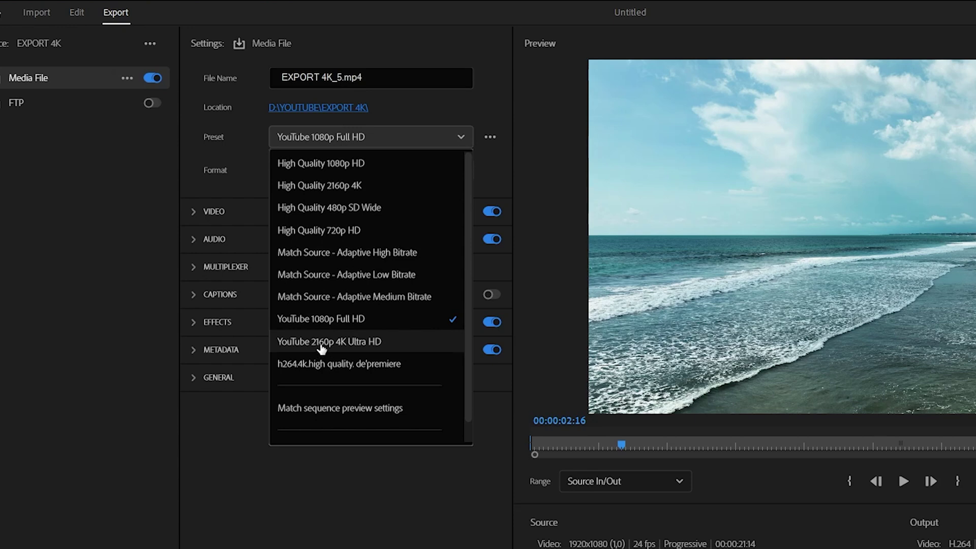
click(321, 348)
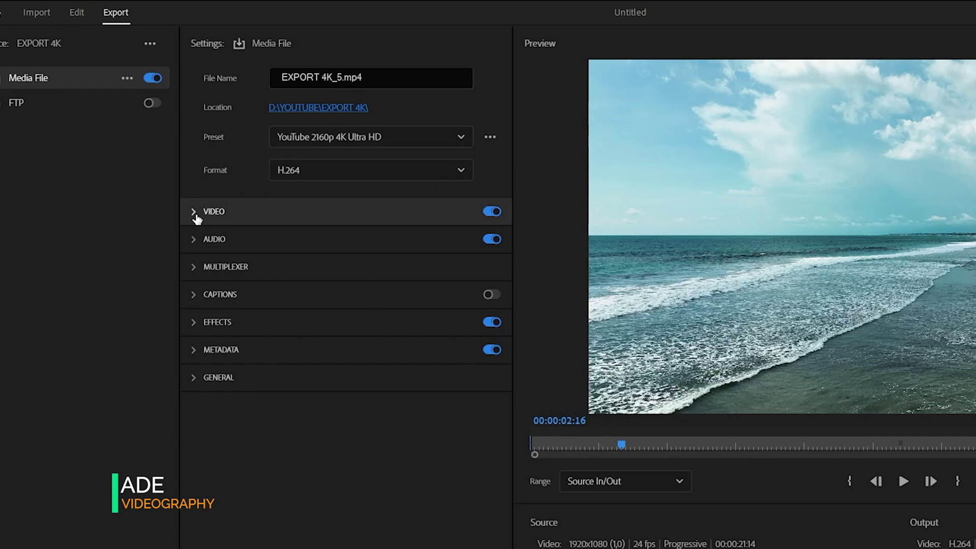
click(196, 217)
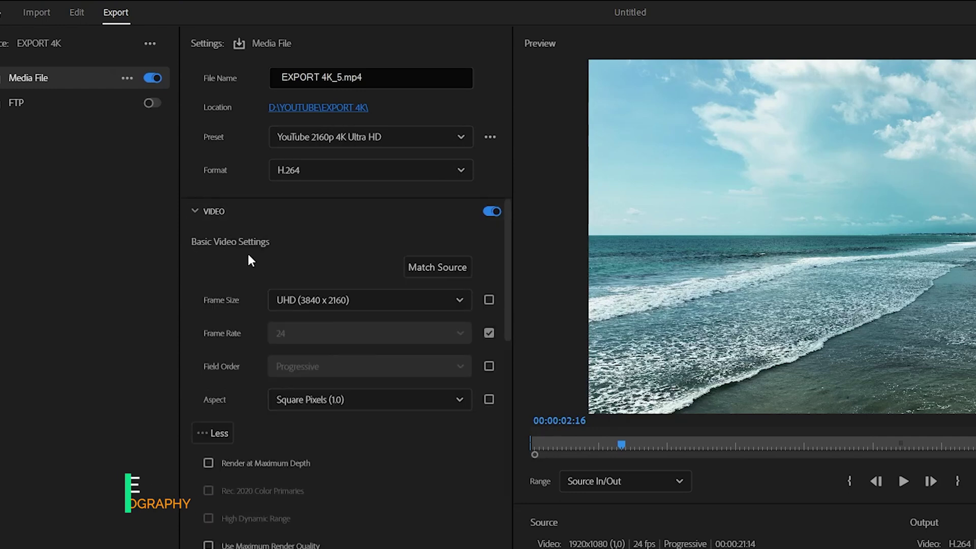
click(461, 298)
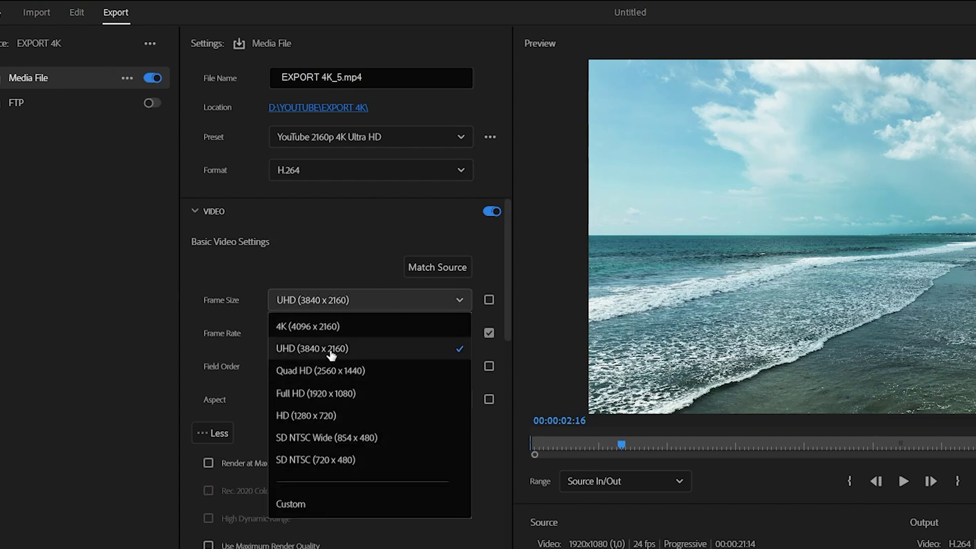
click(331, 350)
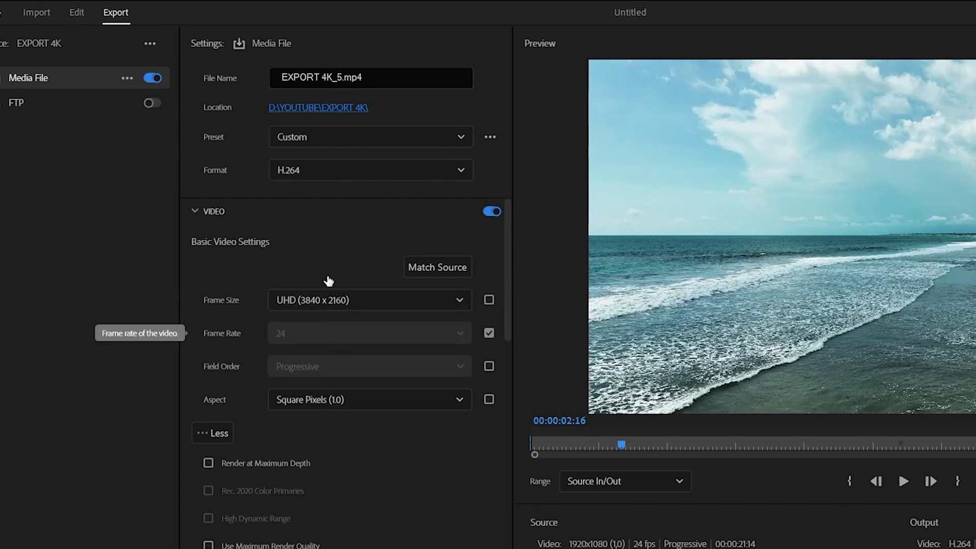
click(489, 334)
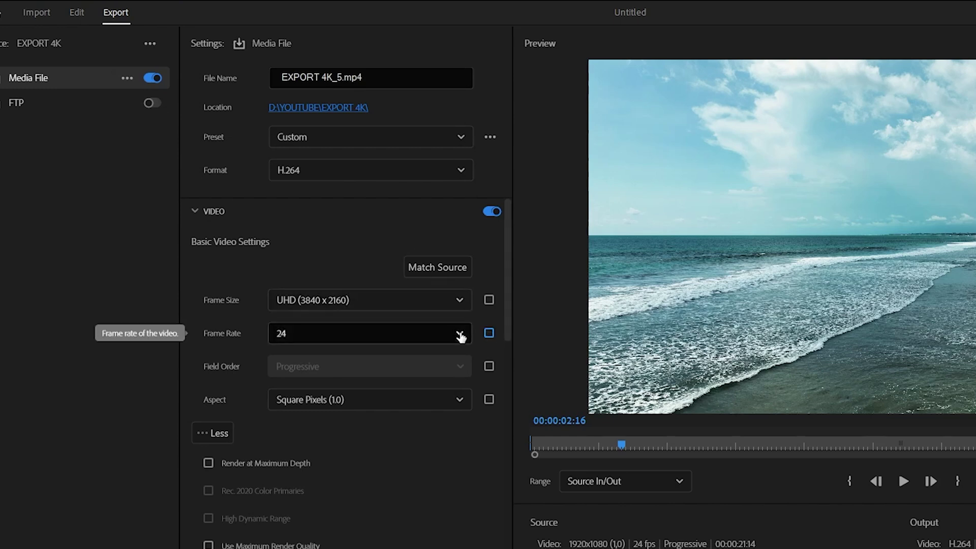
click(460, 337)
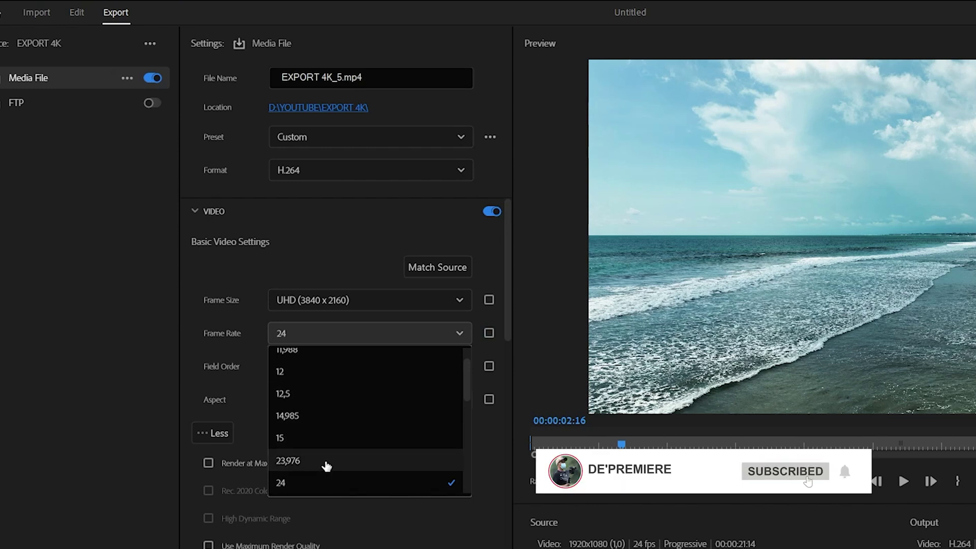
Set the frame rate to 23.976 fps, keeping Frame Sampling time interpolation.
click(326, 462)
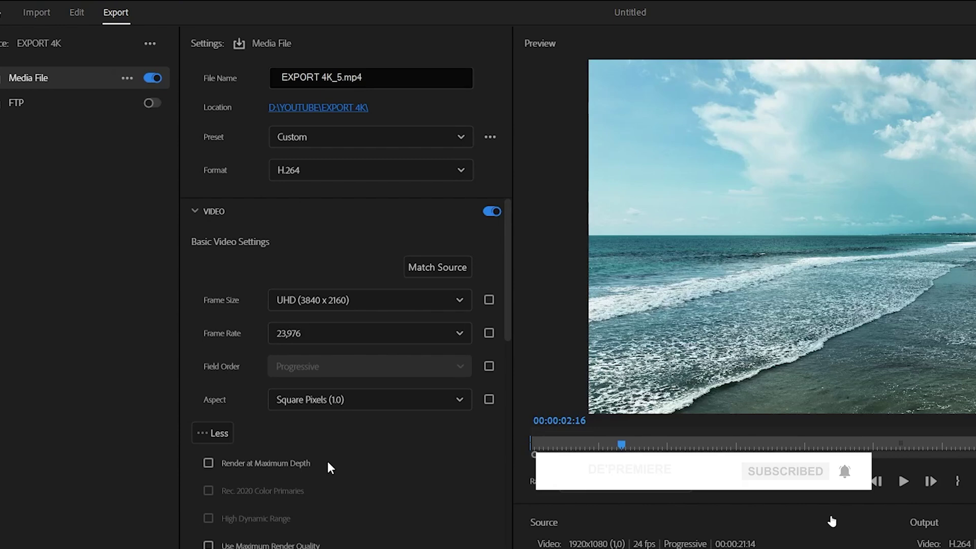
scroll(438, 445, down, 3)
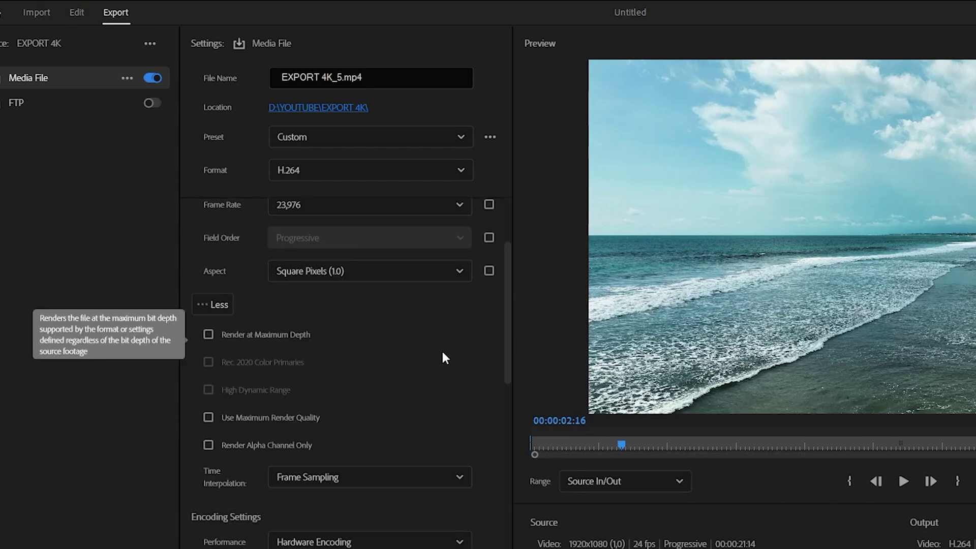
scroll(443, 343, down, 3)
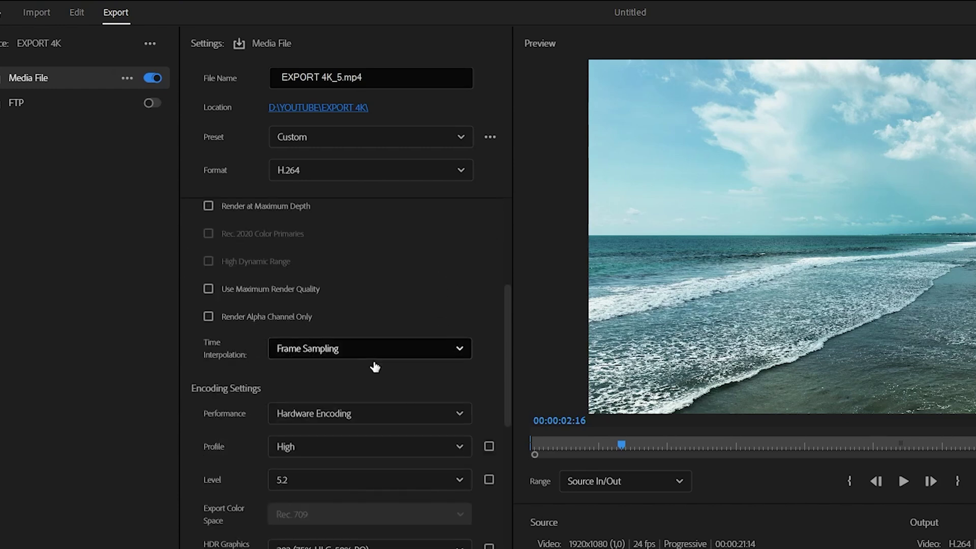
click(458, 349)
click(403, 374)
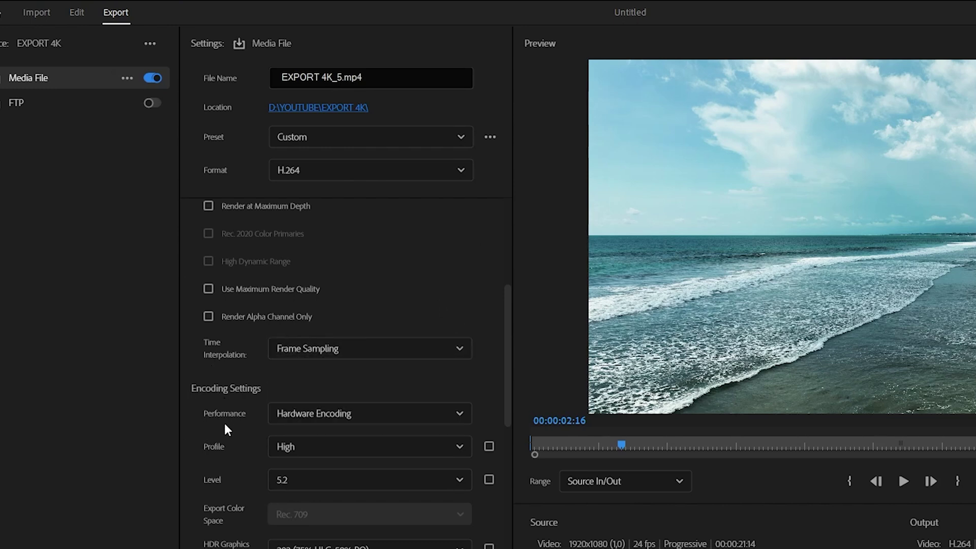
Keep Hardware Encoding performance and bring up the Bitrate Encoding choices.
click(456, 414)
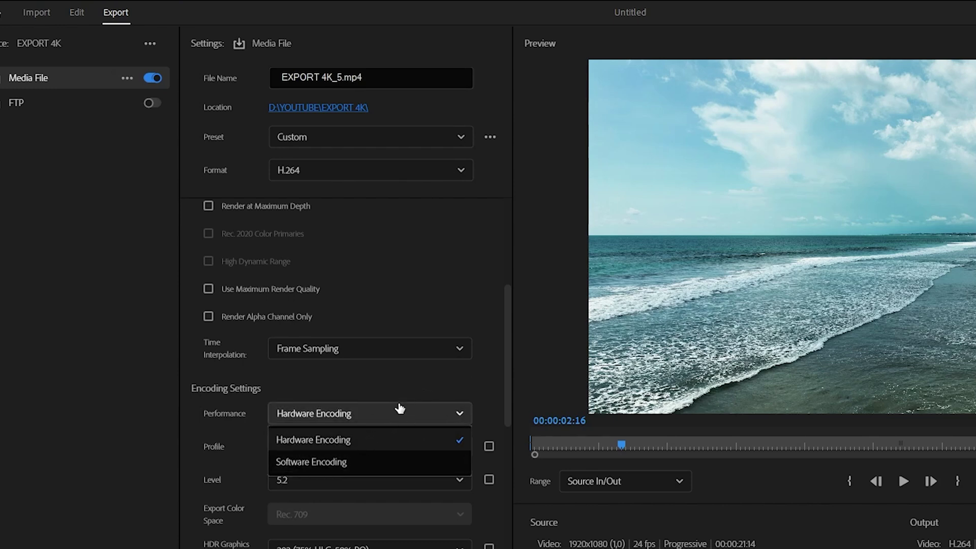
click(425, 437)
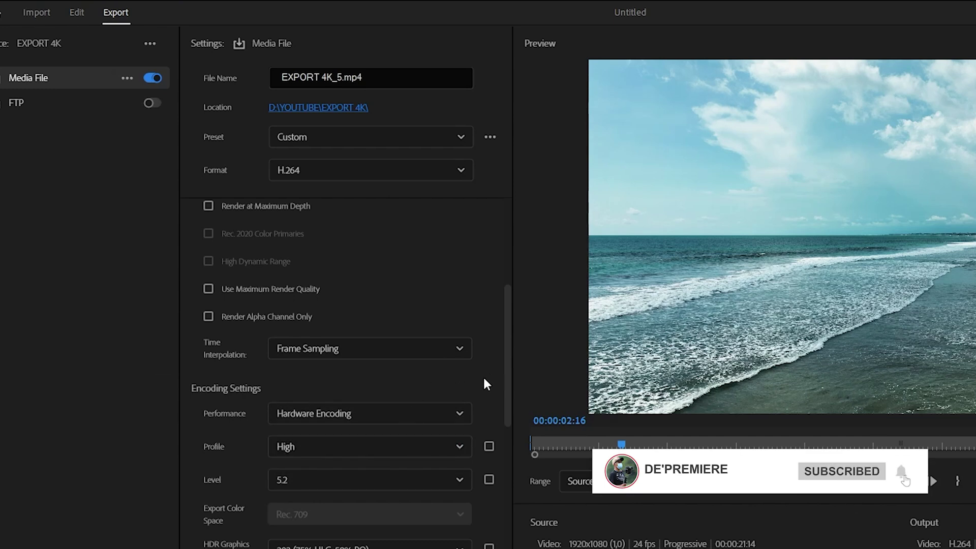
scroll(489, 371, down, 3)
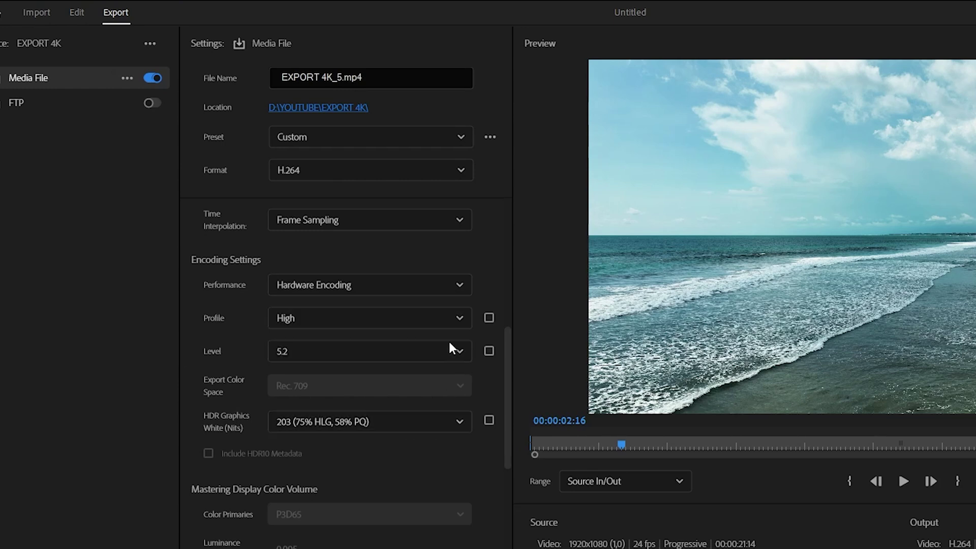
scroll(452, 458, down, 3)
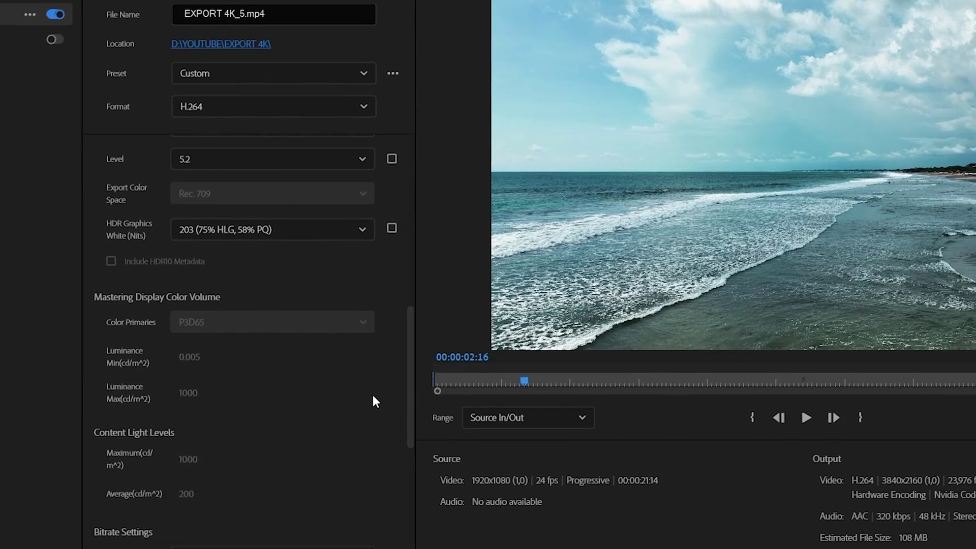
scroll(364, 390, down, 3)
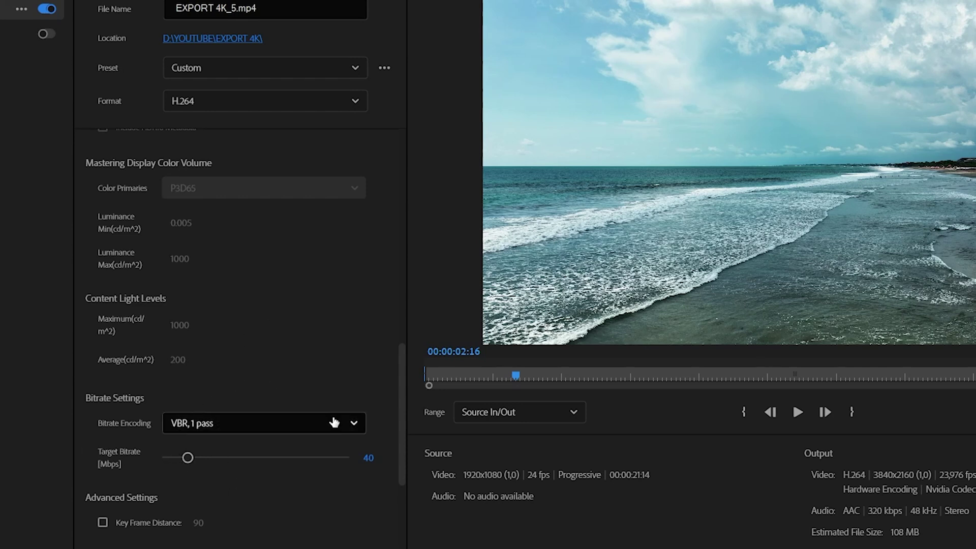
click(343, 423)
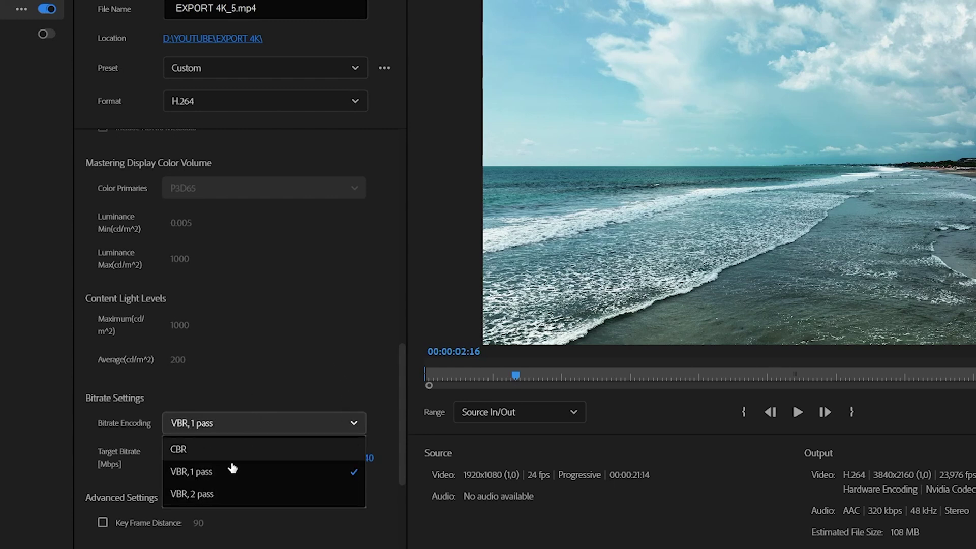
Choose CBR bitrate encoding and enter a 50 Mbps target bitrate, giving a 135 MB estimate.
click(189, 450)
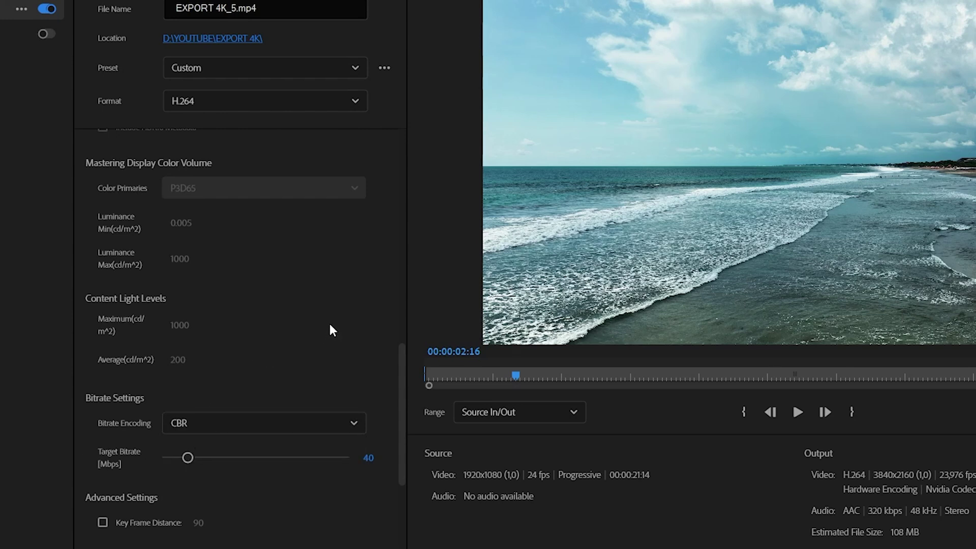
scroll(335, 325, down, 3)
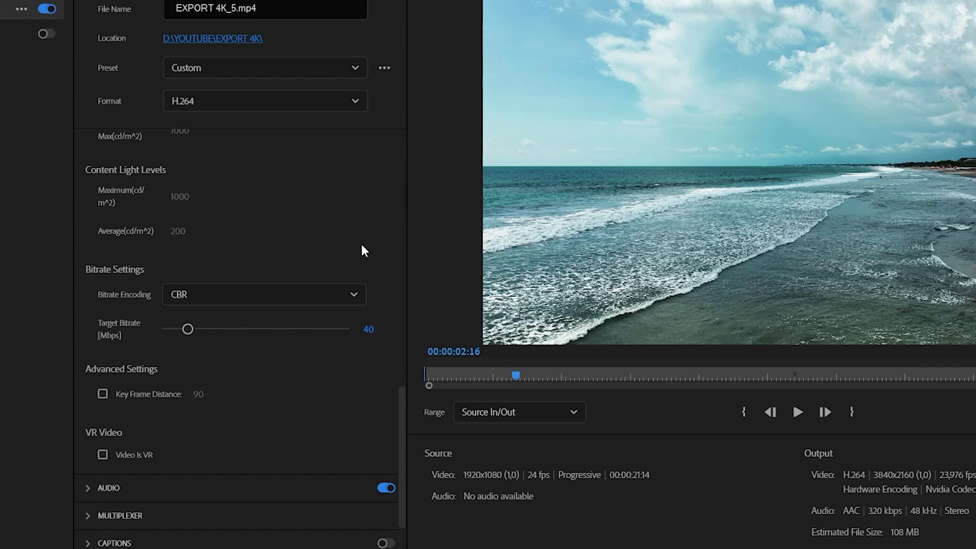
click(375, 329)
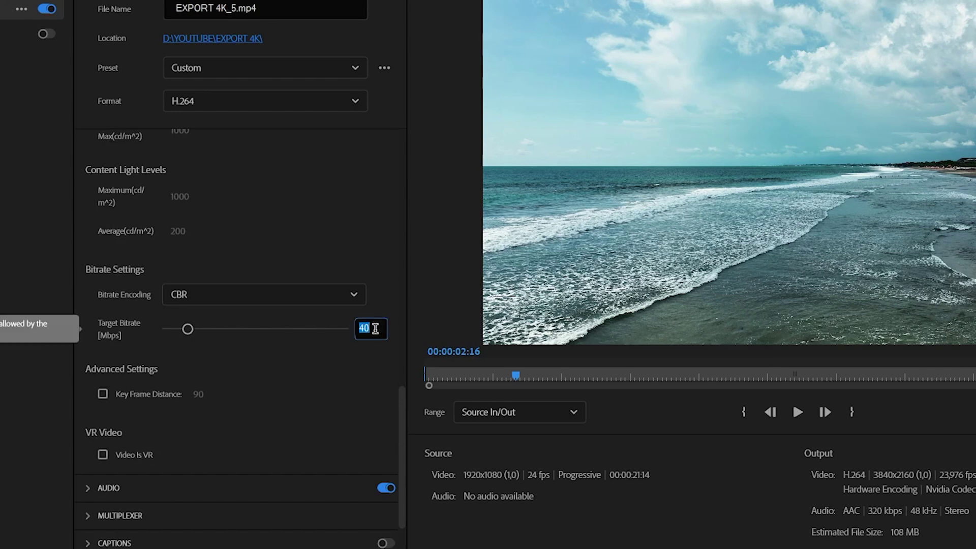
text(5)
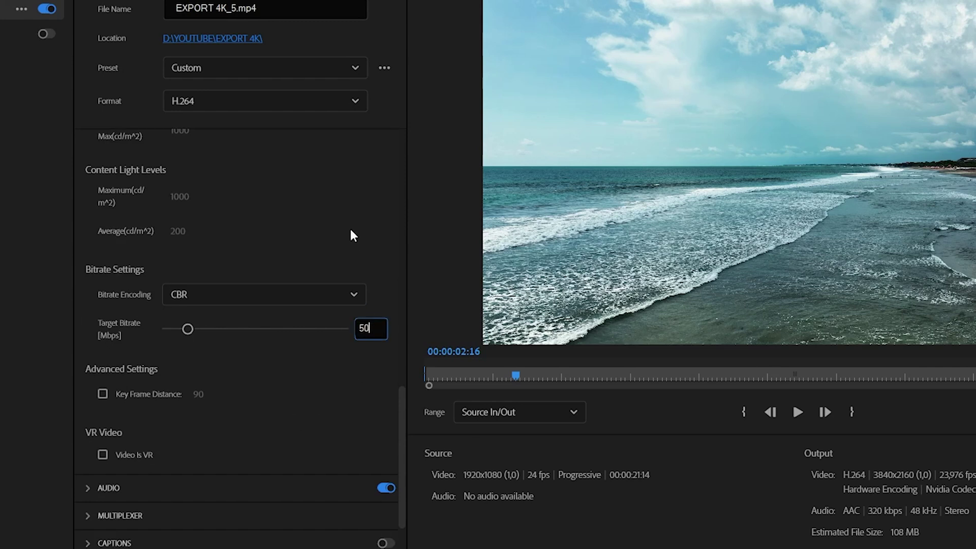
key(Return)
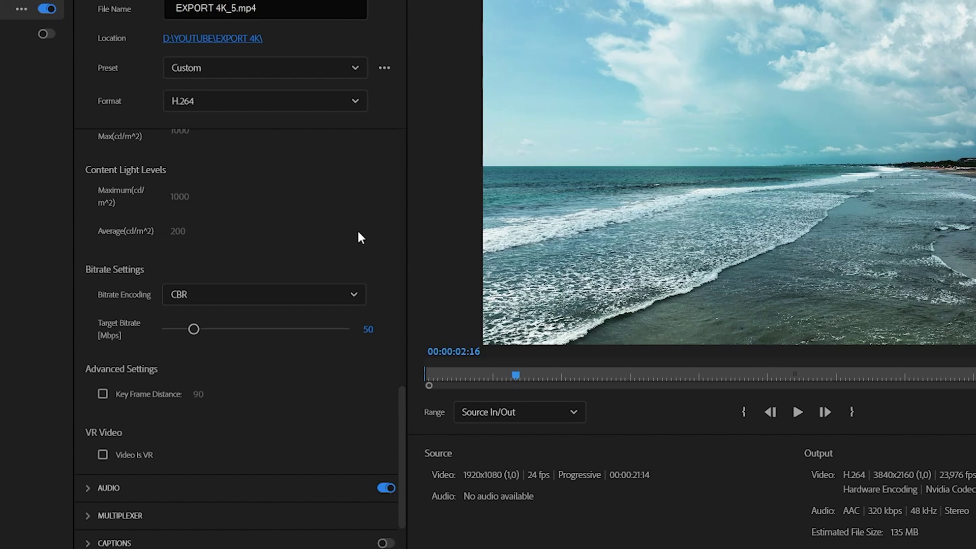
Review the 4K H.264 CBR 50 Mbps export settings from top to bottom.
scroll(363, 242, up, 3)
scroll(371, 247, up, 3)
scroll(373, 248, up, 3)
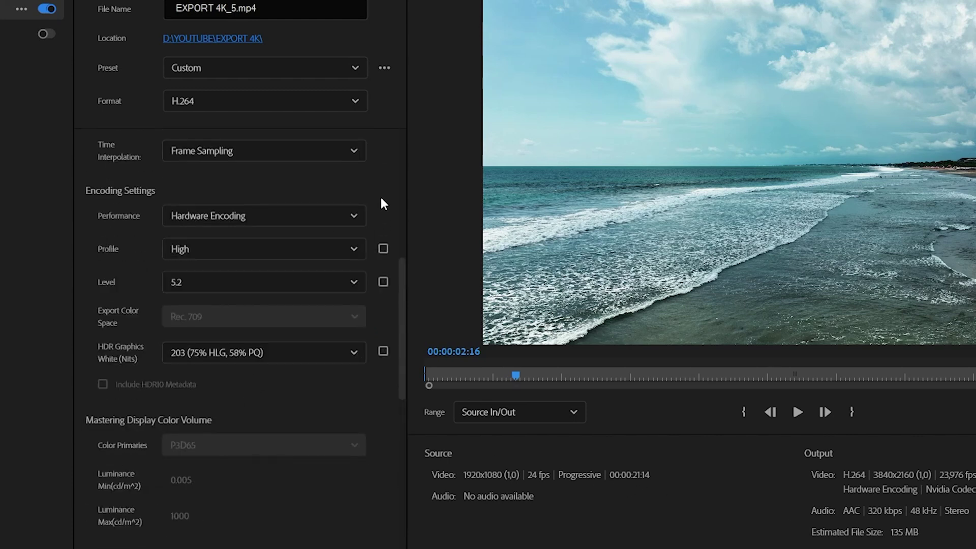
scroll(384, 200, up, 3)
scroll(384, 201, up, 3)
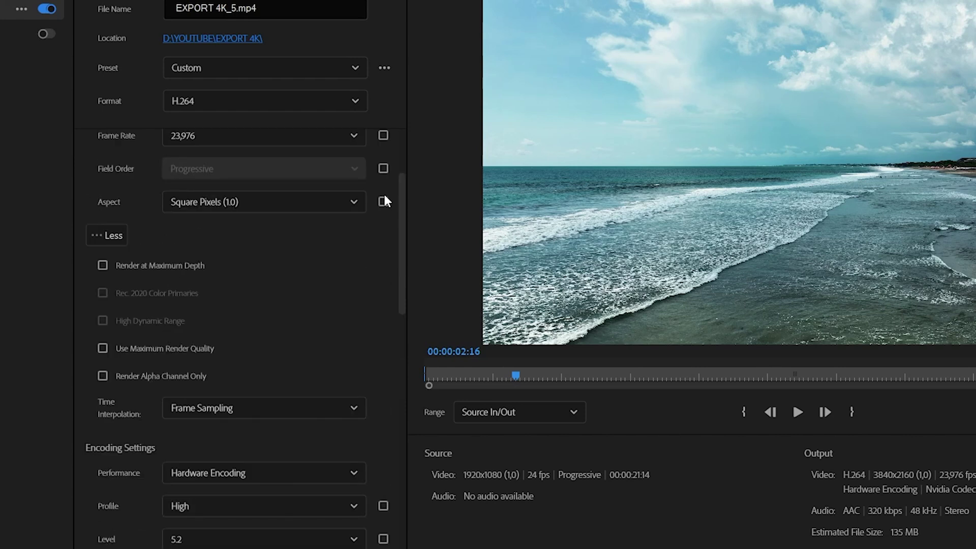
scroll(371, 277, up, 3)
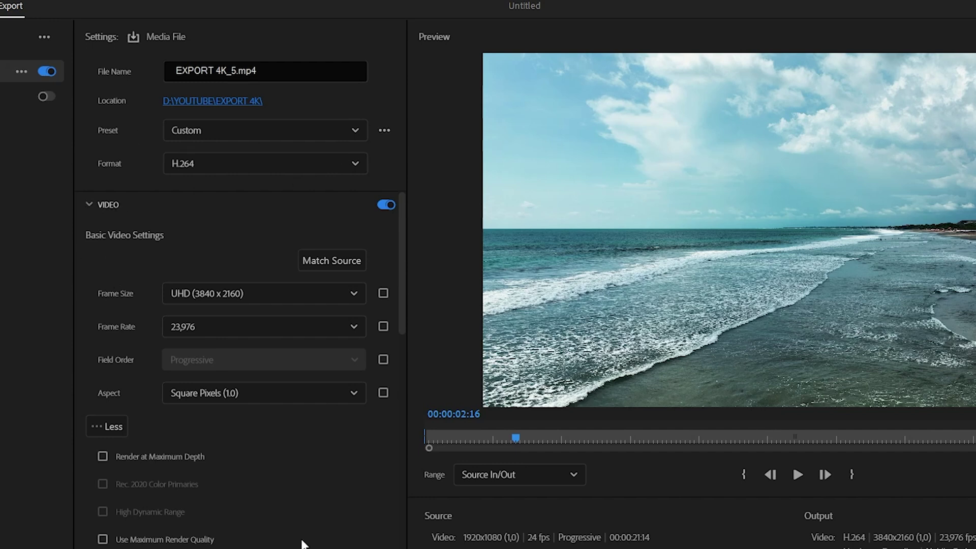
scroll(358, 514, down, 5)
scroll(358, 515, down, 5)
scroll(394, 318, down, 2)
scroll(395, 318, up, 10)
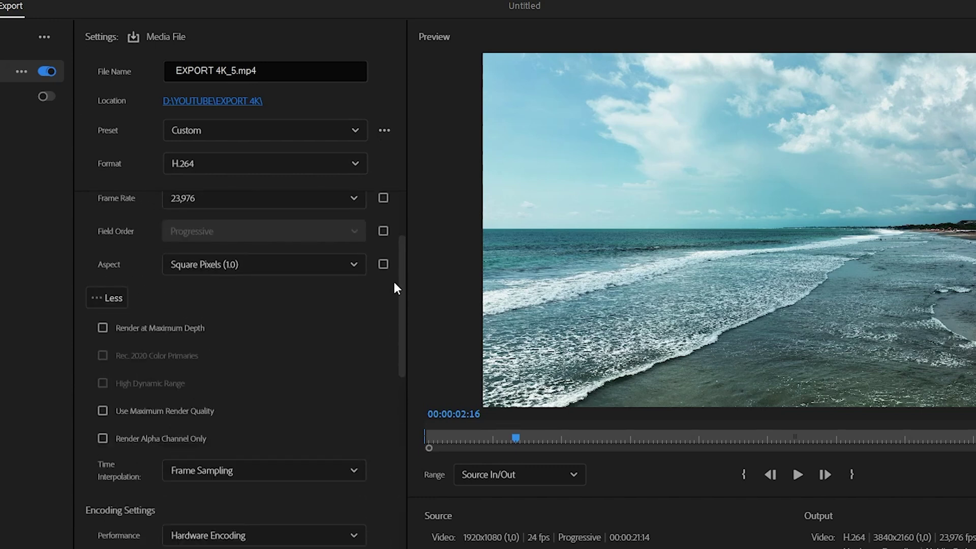
Dismiss the preset options menu without saving and start encoding the EXPORT 4K clip.
click(385, 130)
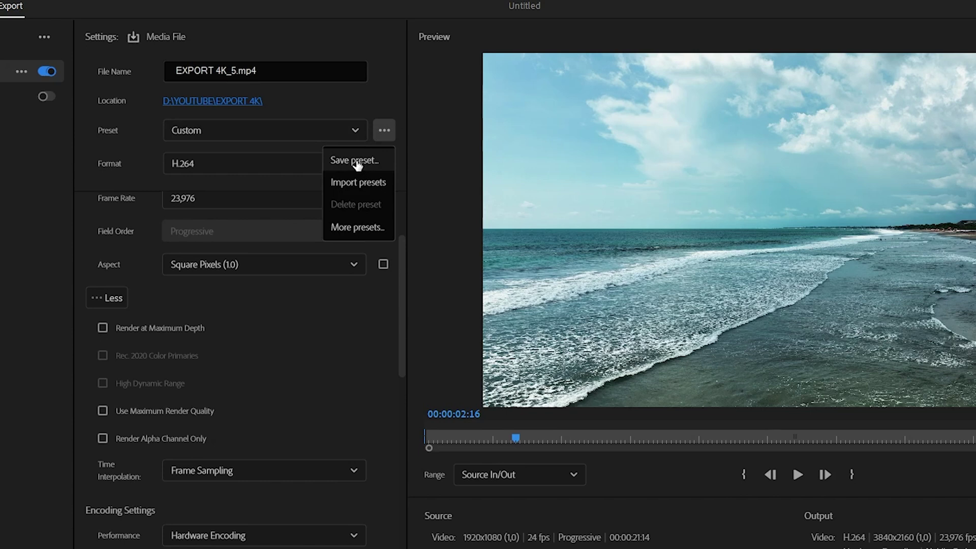
click(380, 93)
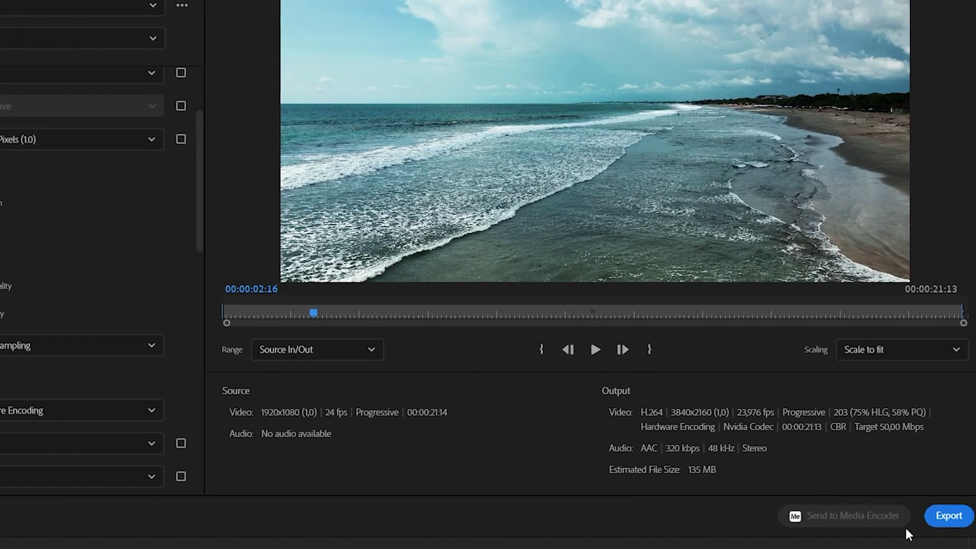
click(956, 517)
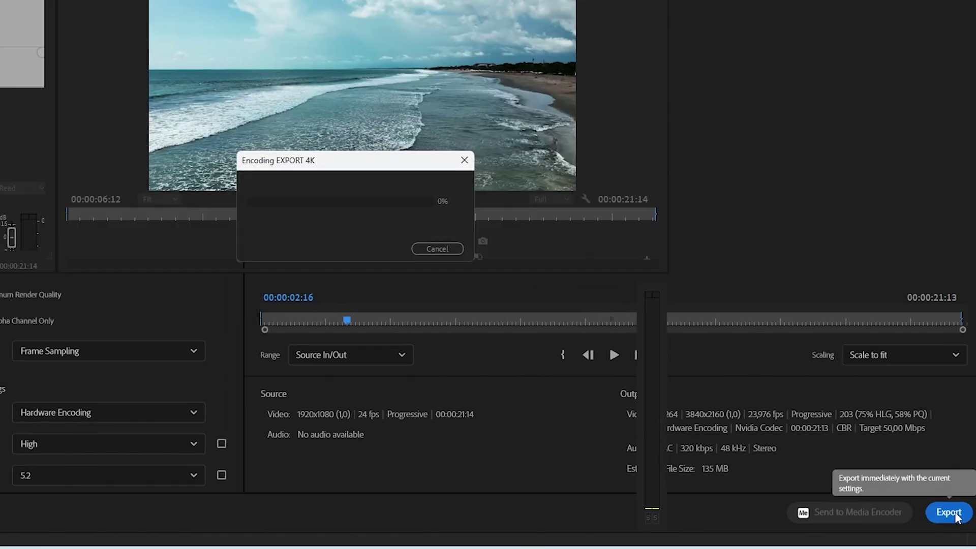